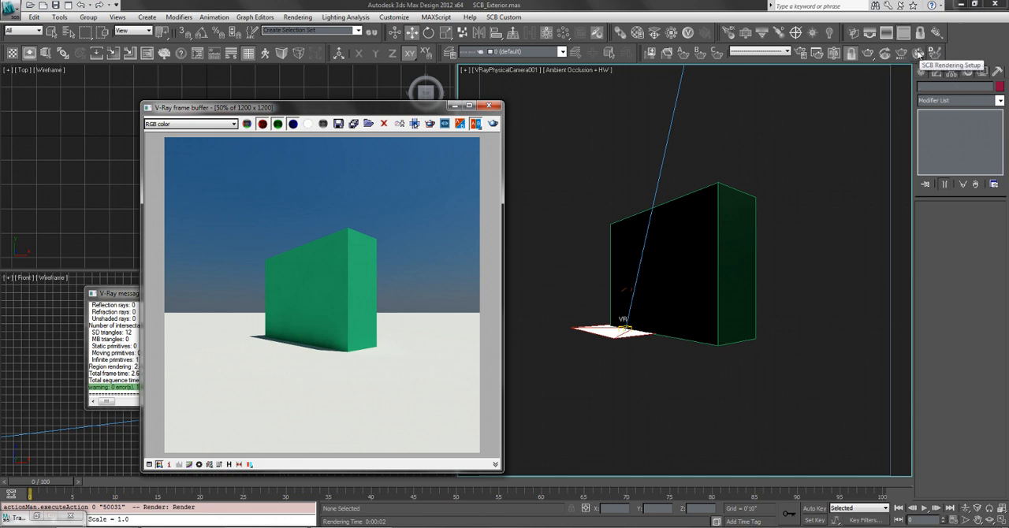
Open the SCB Render Setup dialog and collapse all of its settings sections.
click(919, 53)
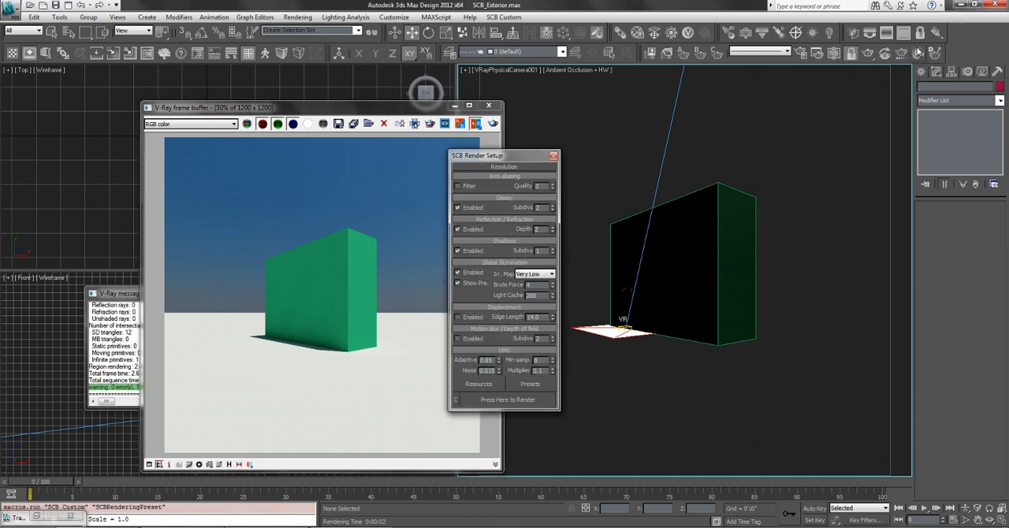
drag(539, 155, 428, 105)
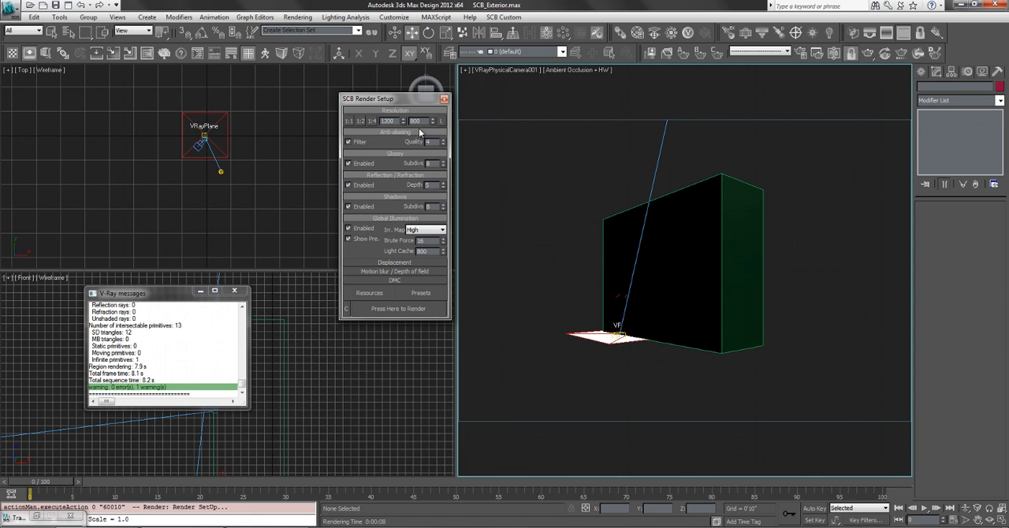
right_click(397, 148)
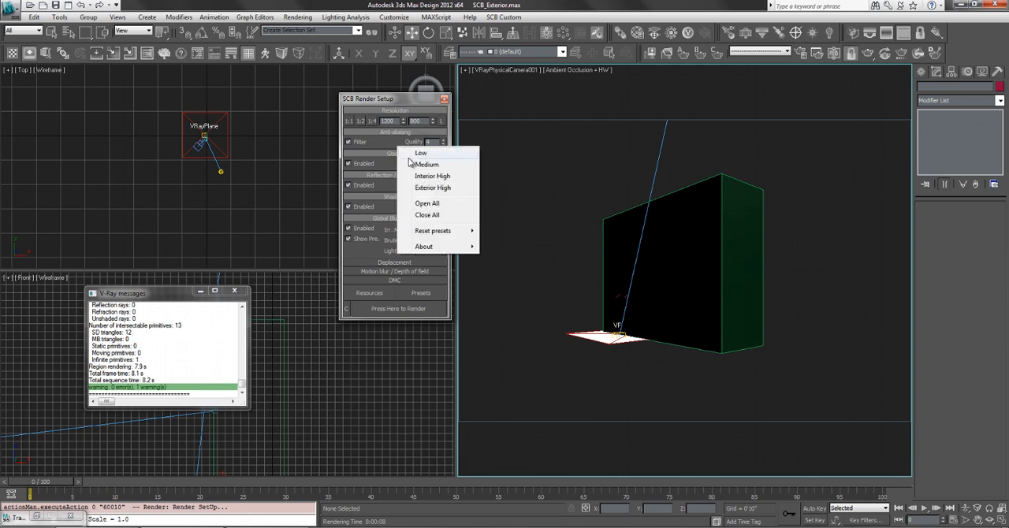
click(424, 214)
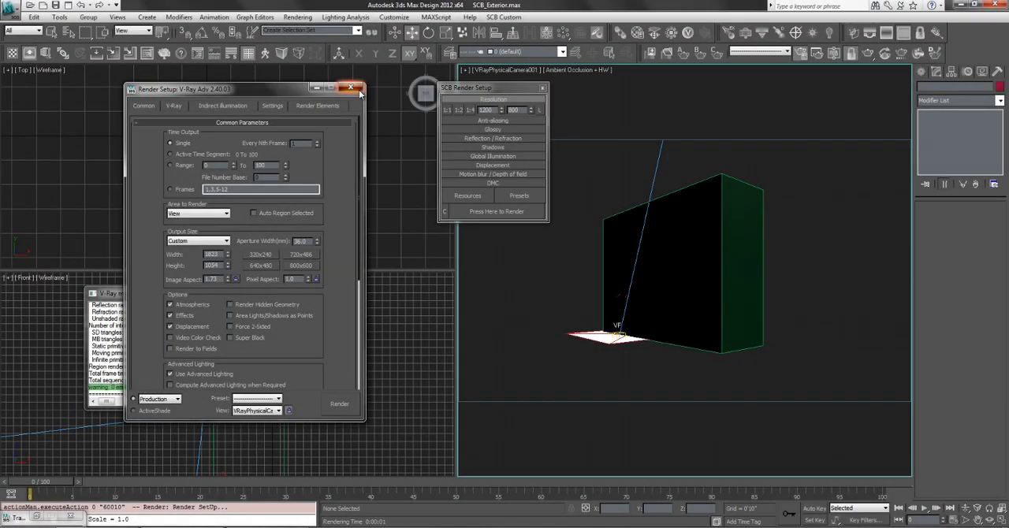
Close the main V-Ray Render Setup window and move the SCB Render Setup dialog clear of the camera viewport.
click(352, 88)
drag(496, 88, 406, 94)
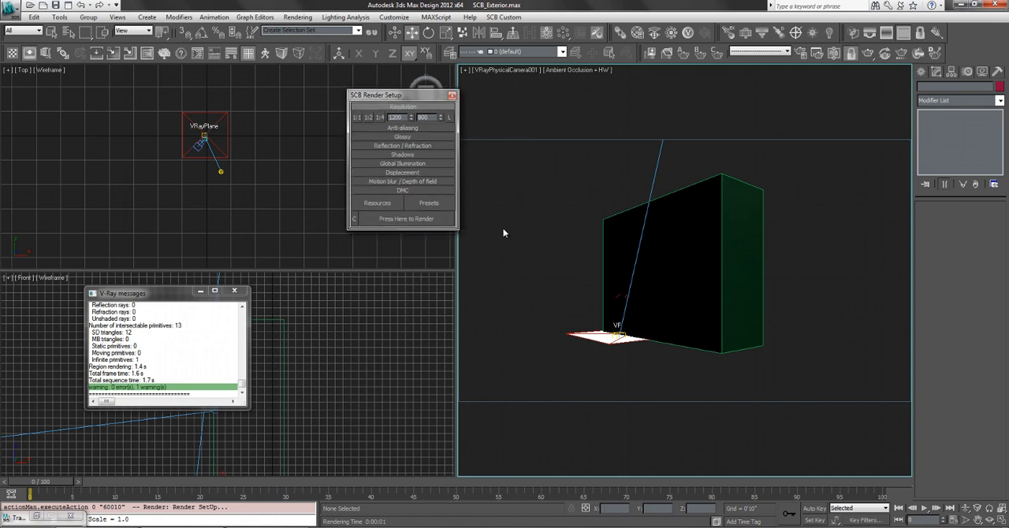
click(494, 246)
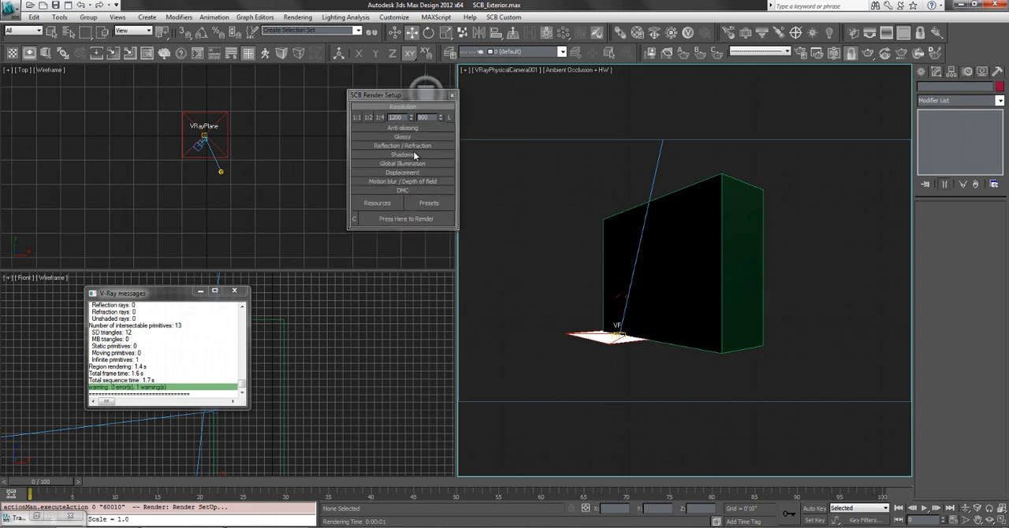
drag(386, 94, 378, 99)
click(566, 244)
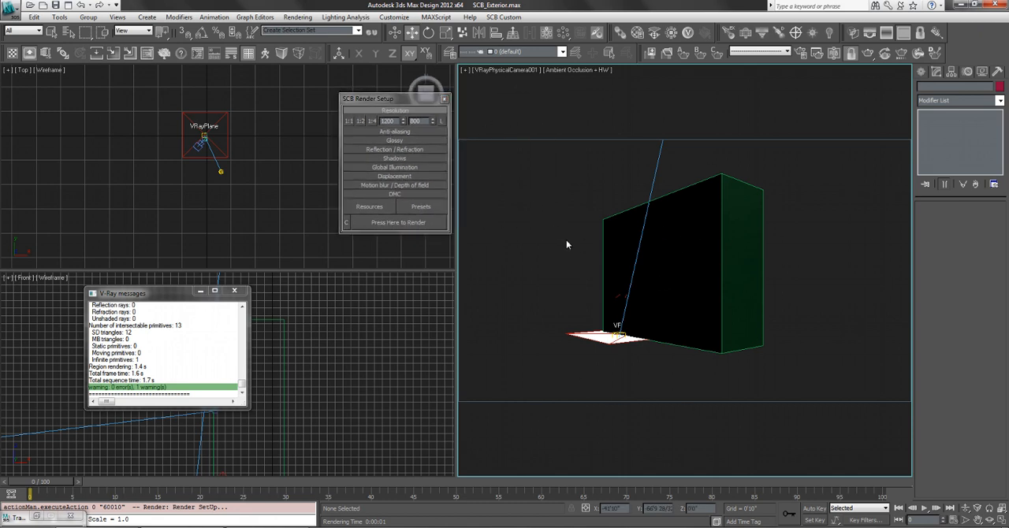
right_click(566, 244)
Apply the Low preset in SCB Render Setup, render a preview of the camera view and close the frame buffer.
right_click(371, 174)
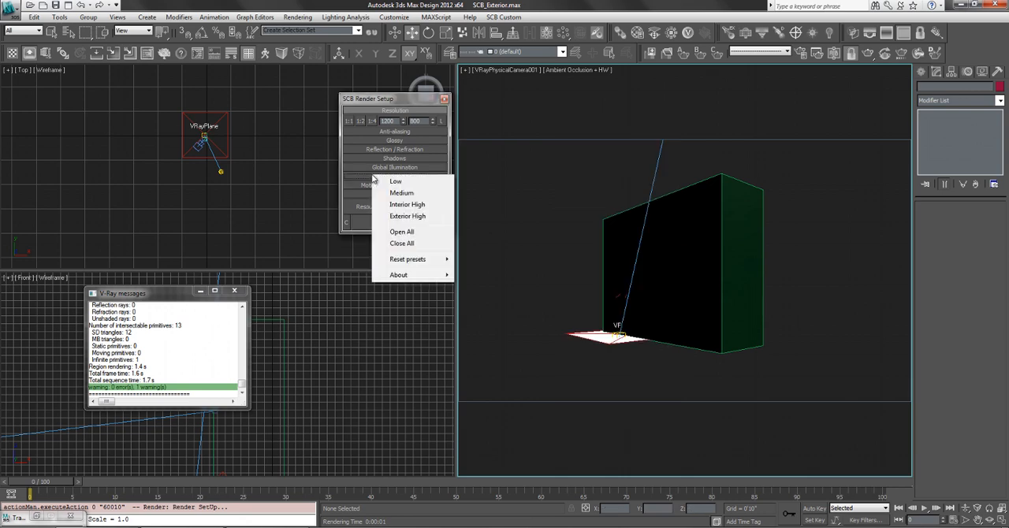
click(393, 182)
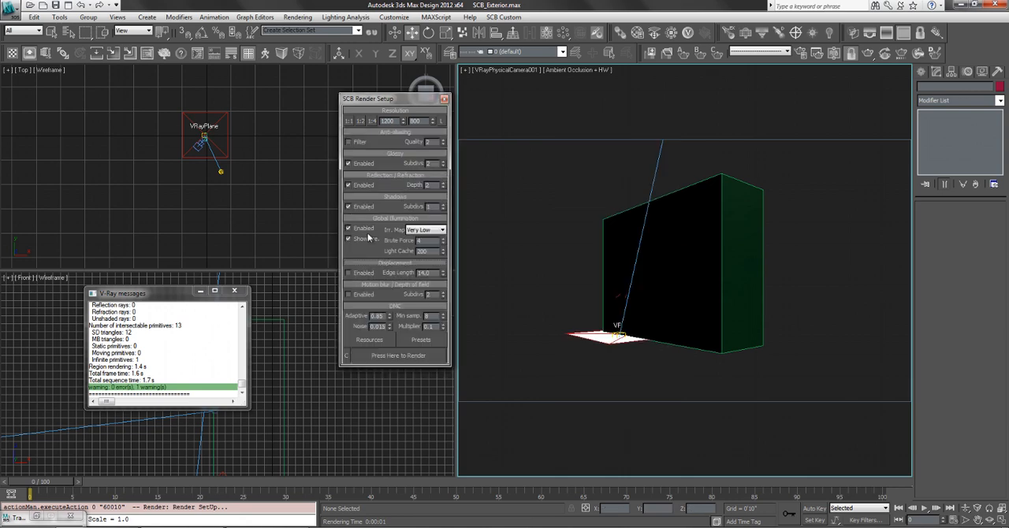
click(387, 355)
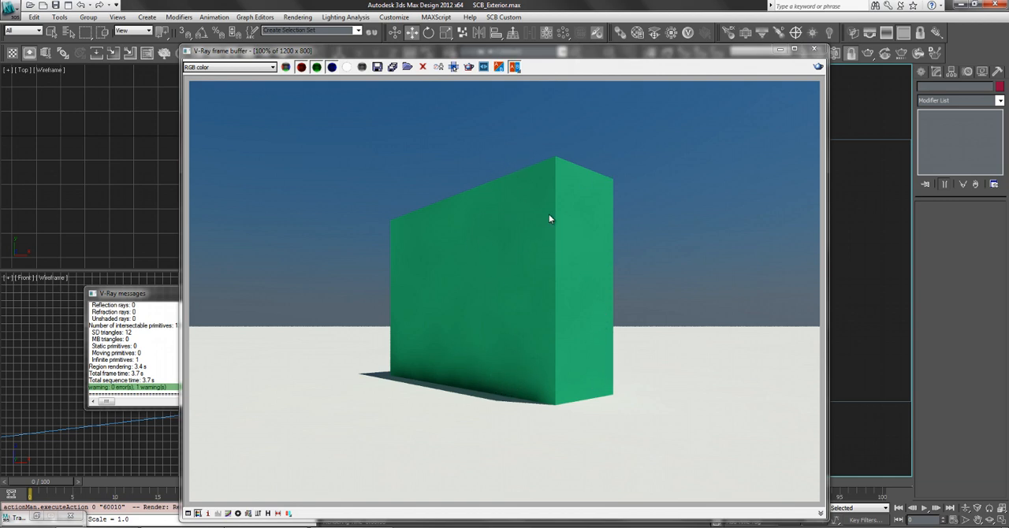
click(814, 49)
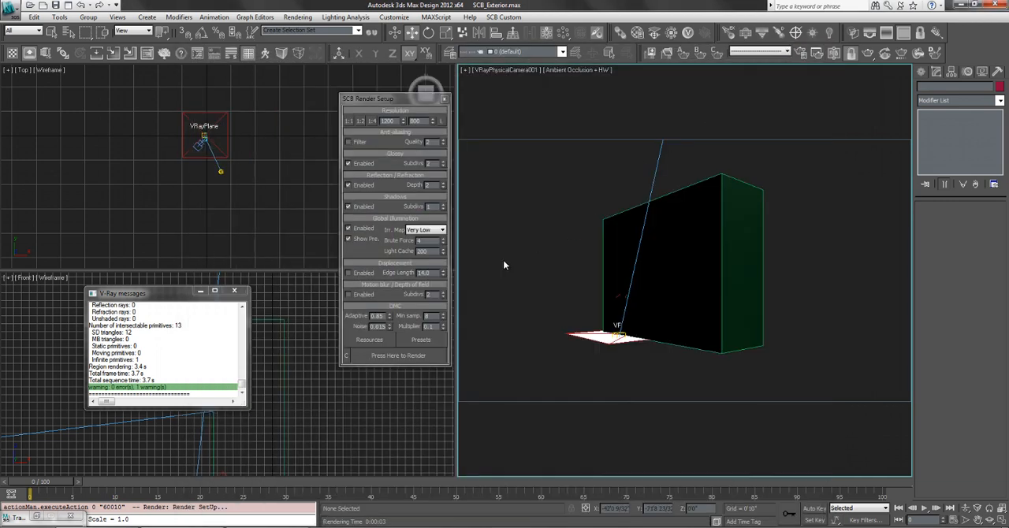
Apply the Medium preset, render the camera view with it and close the frame buffer.
right_click(364, 249)
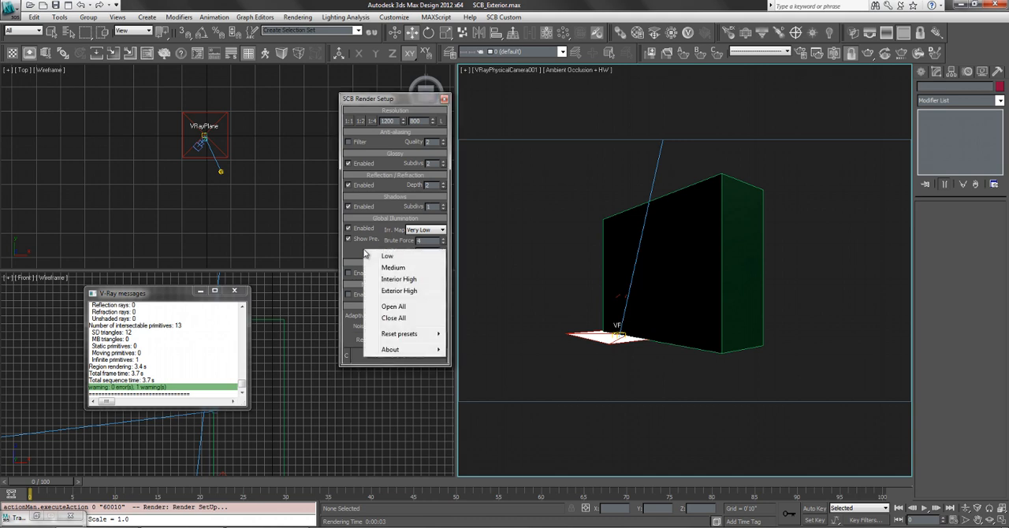
click(399, 269)
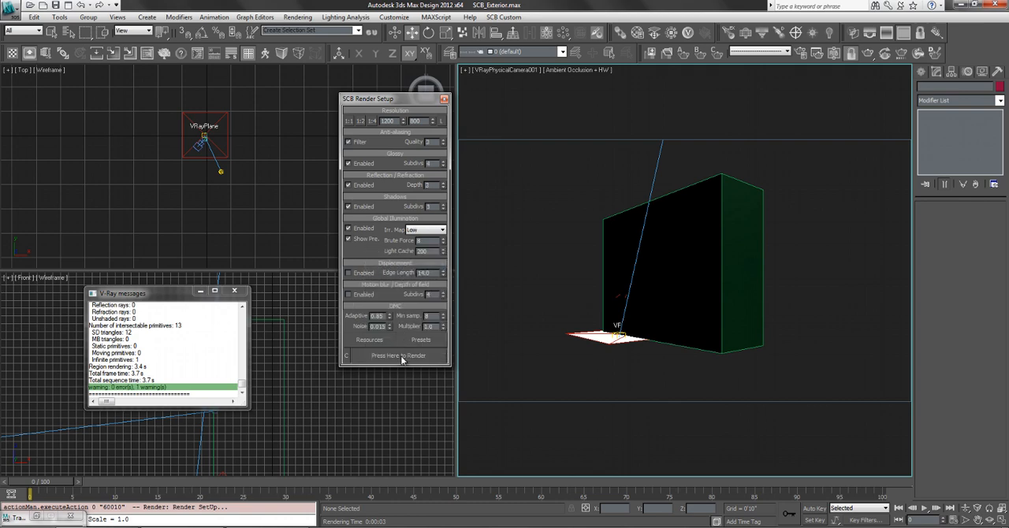
click(401, 356)
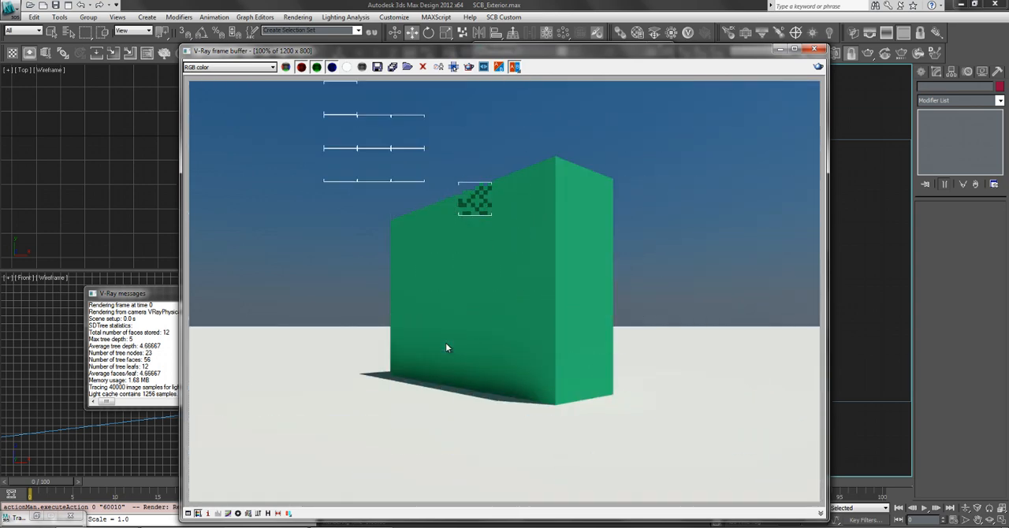
click(814, 49)
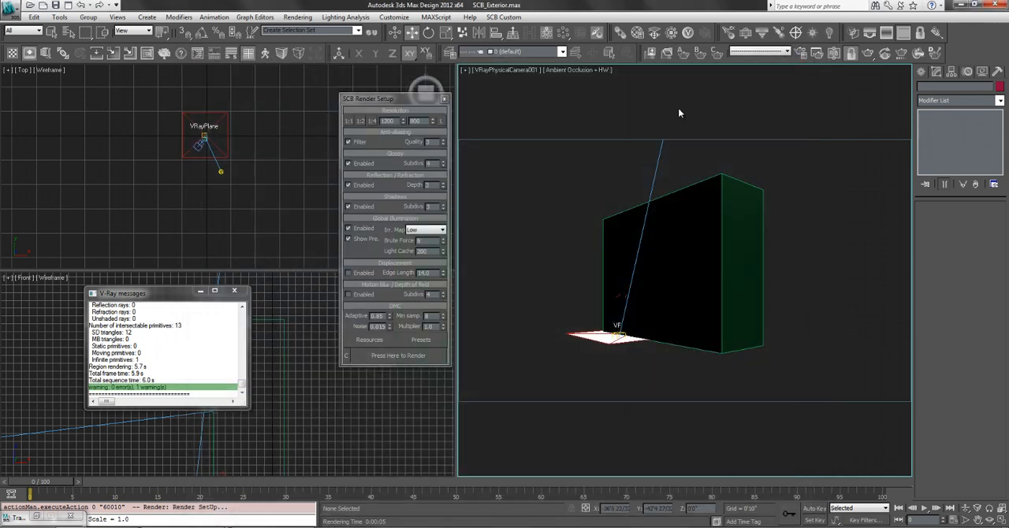
Apply the Exterior High preset, render the camera view with it and close the frame buffer.
right_click(384, 241)
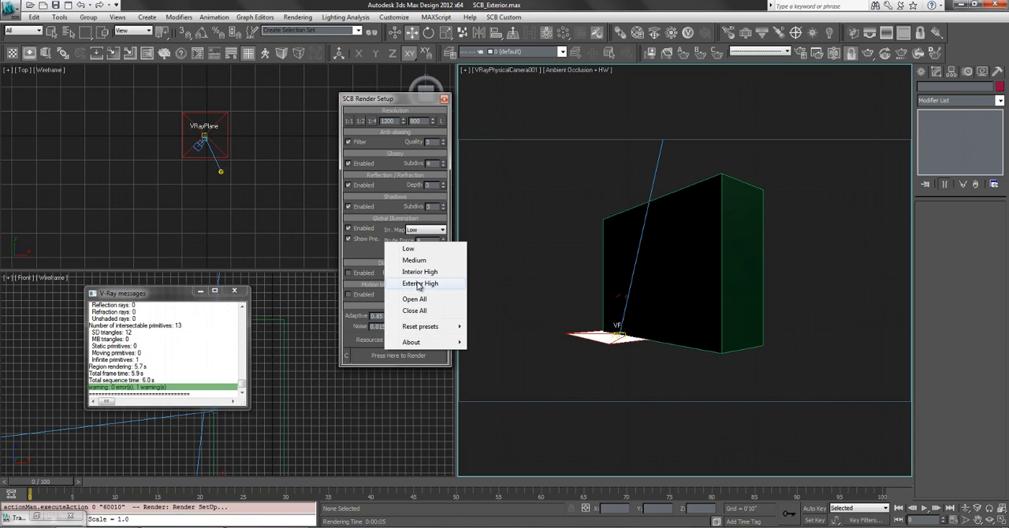
click(417, 284)
click(400, 332)
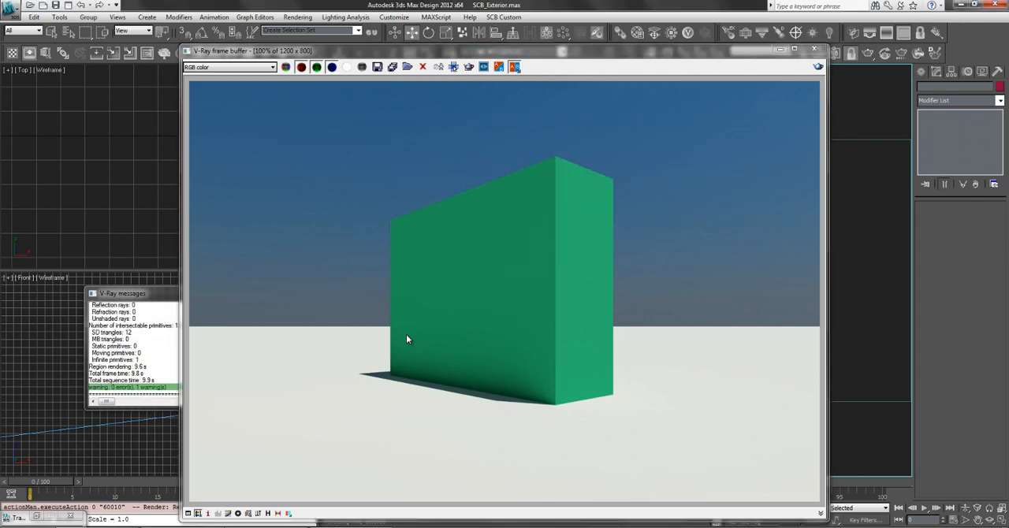
click(814, 50)
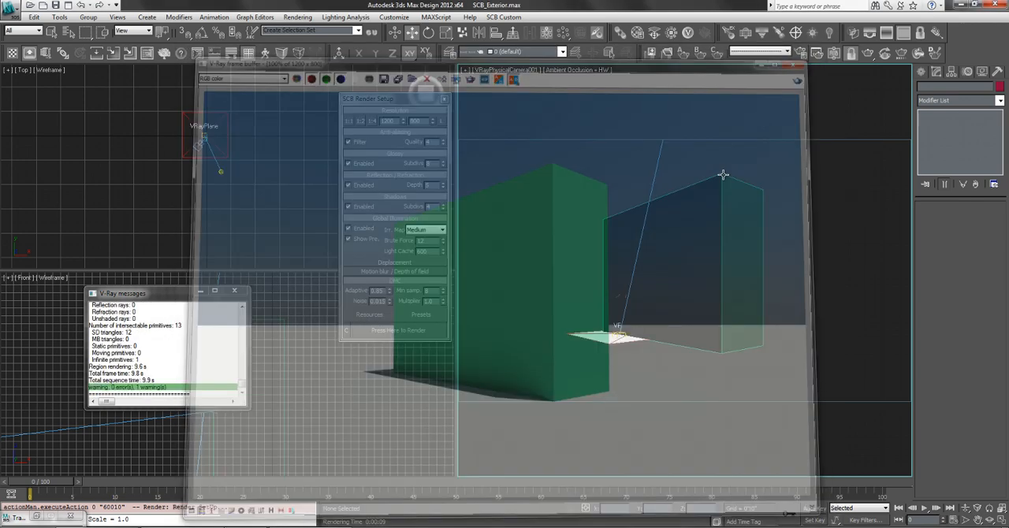
Apply the Interior High preset, render the camera view with it and close the frame buffer.
right_click(367, 250)
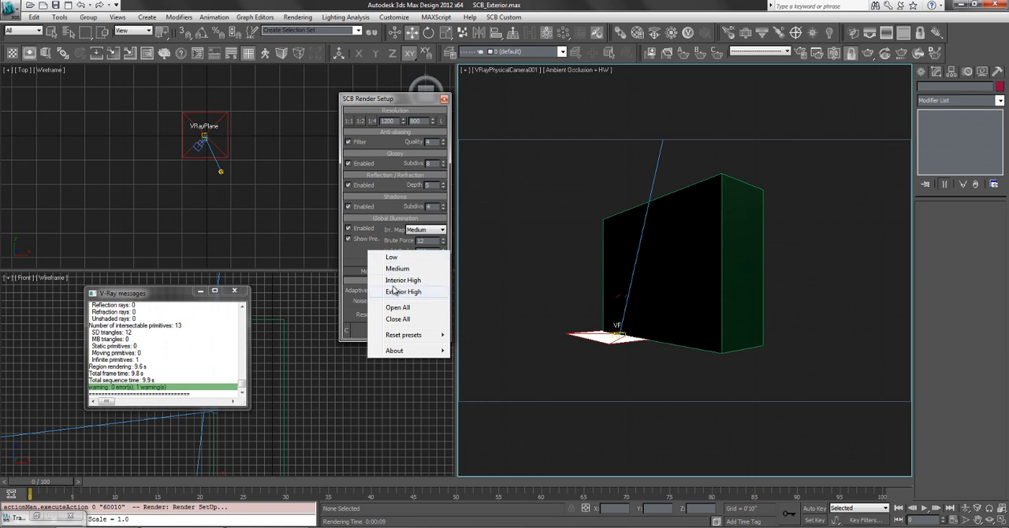
click(394, 282)
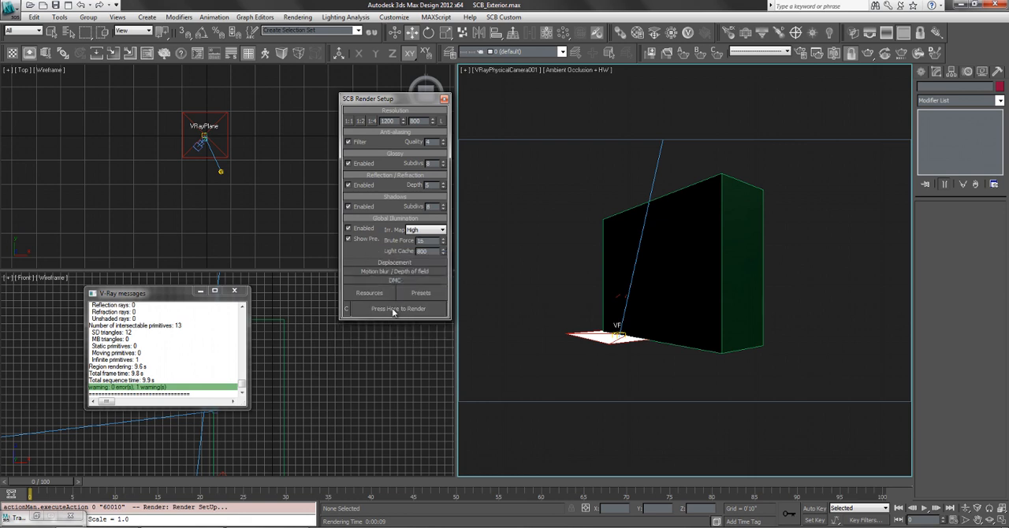
click(398, 309)
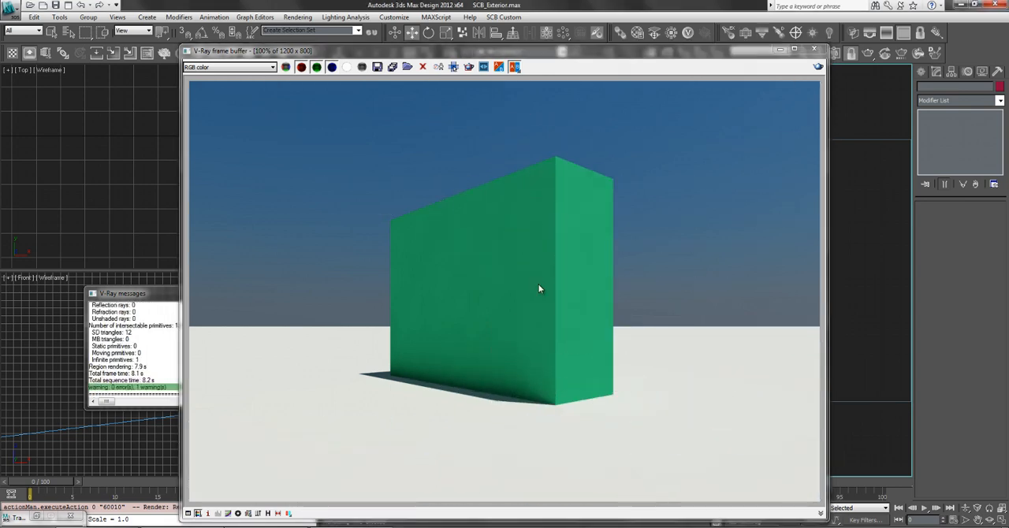
click(814, 49)
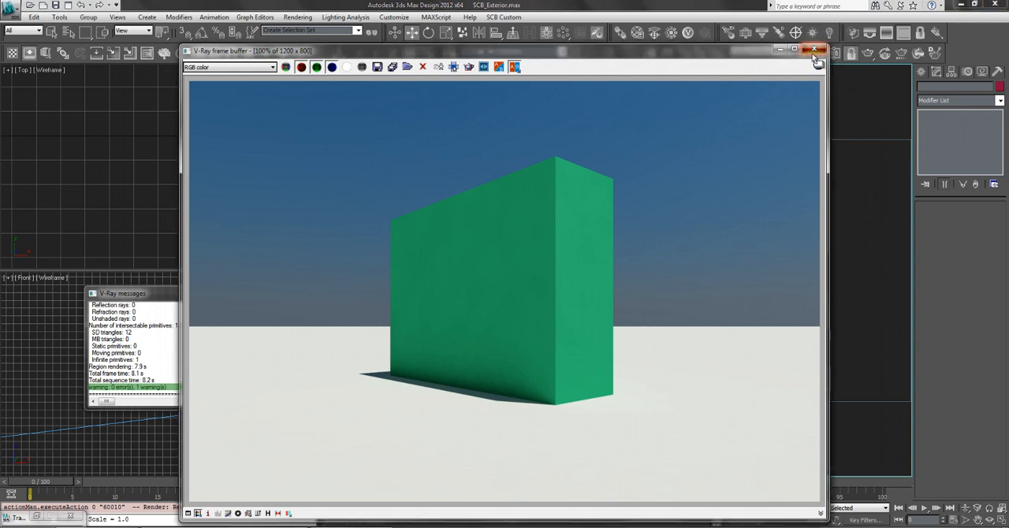
Commit the Interior High preview settings to the stored V-Ray render settings and close the Render Setup window.
click(346, 310)
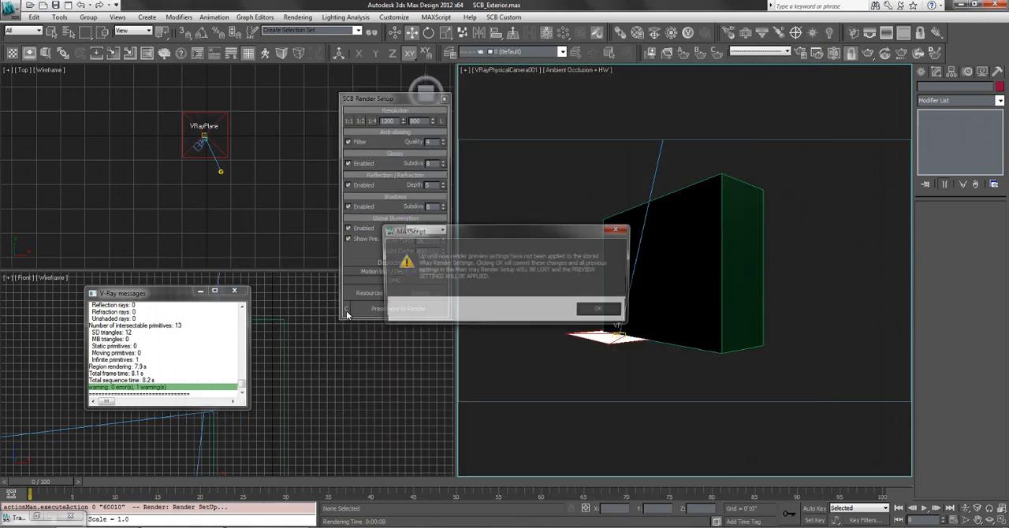
click(600, 313)
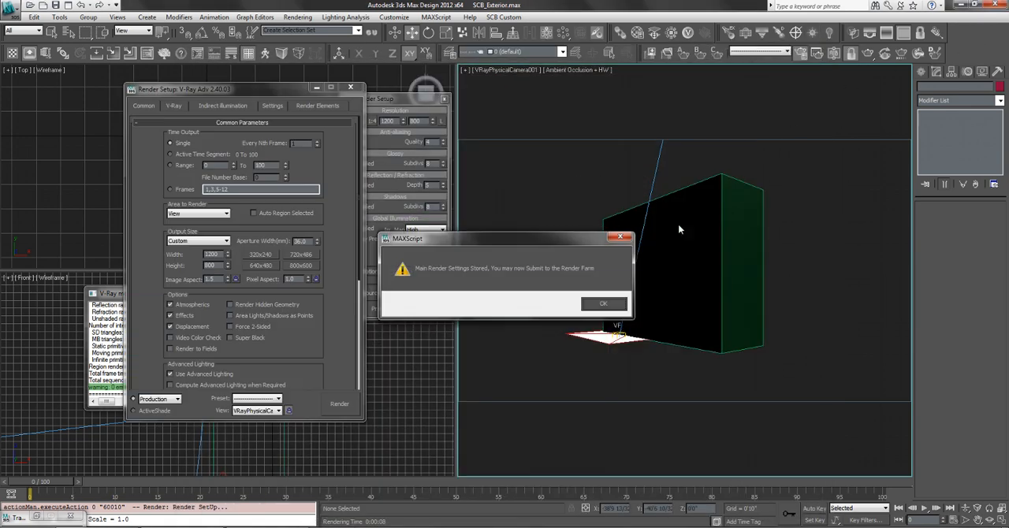
click(603, 306)
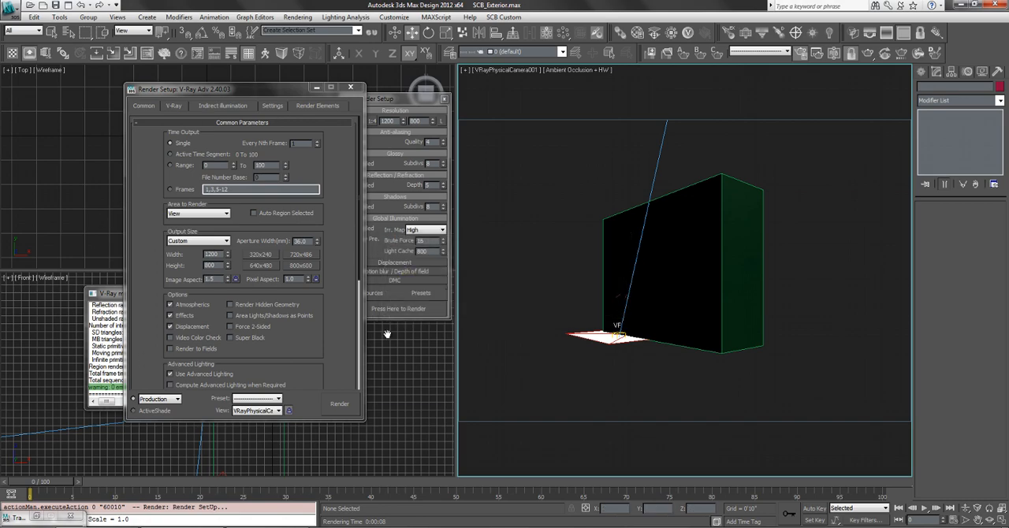
click(350, 88)
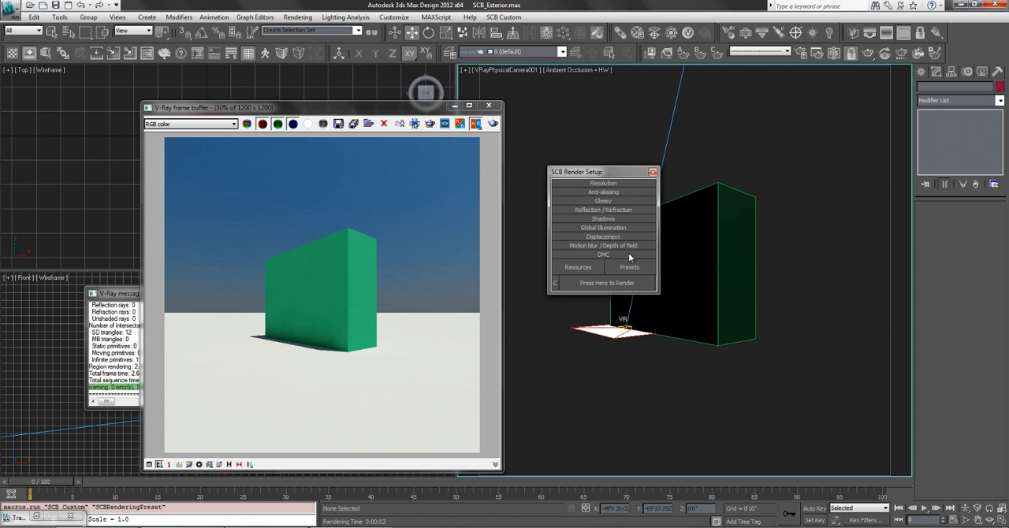
Expand the Resolution section, set the render width to 1200, render a preview and close the frame buffer.
click(604, 183)
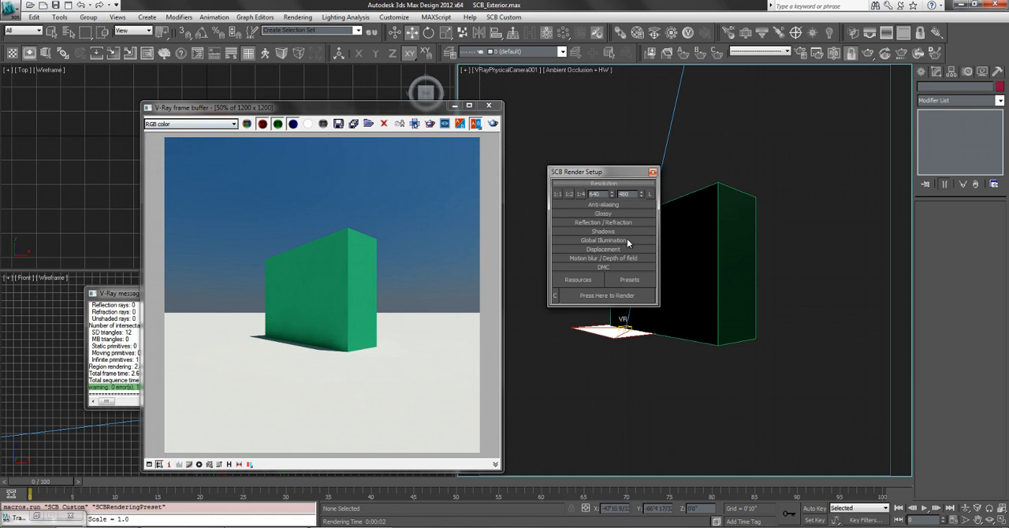
drag(603, 194, 573, 194)
text(1200)
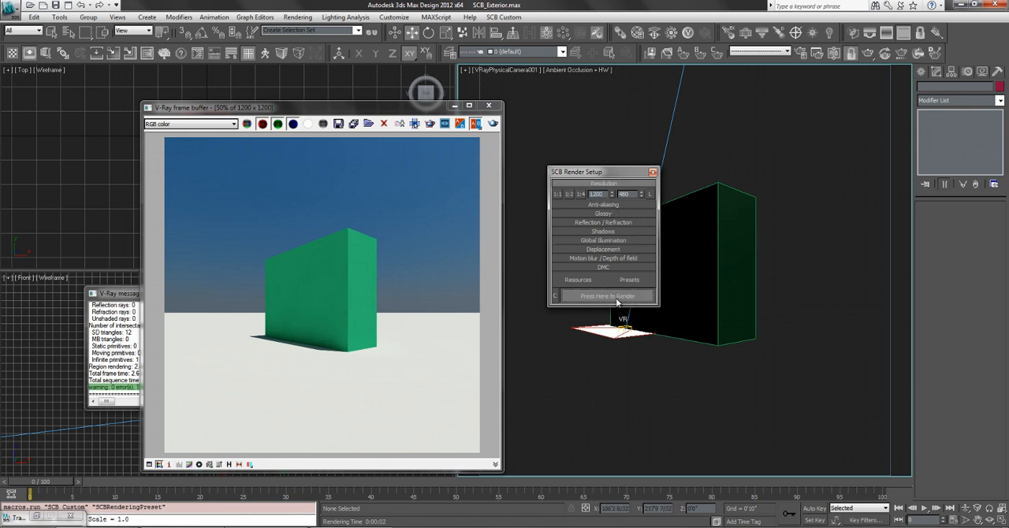
click(617, 298)
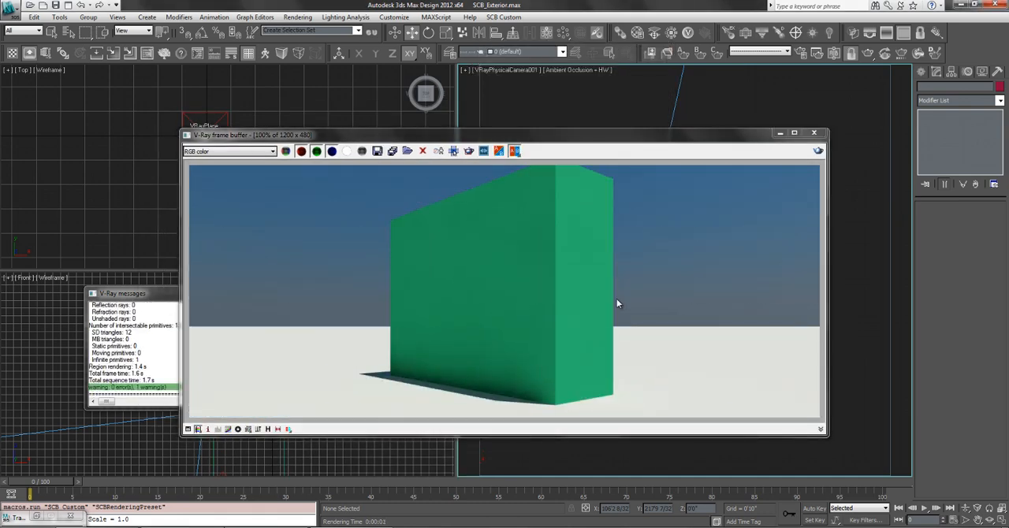
click(813, 133)
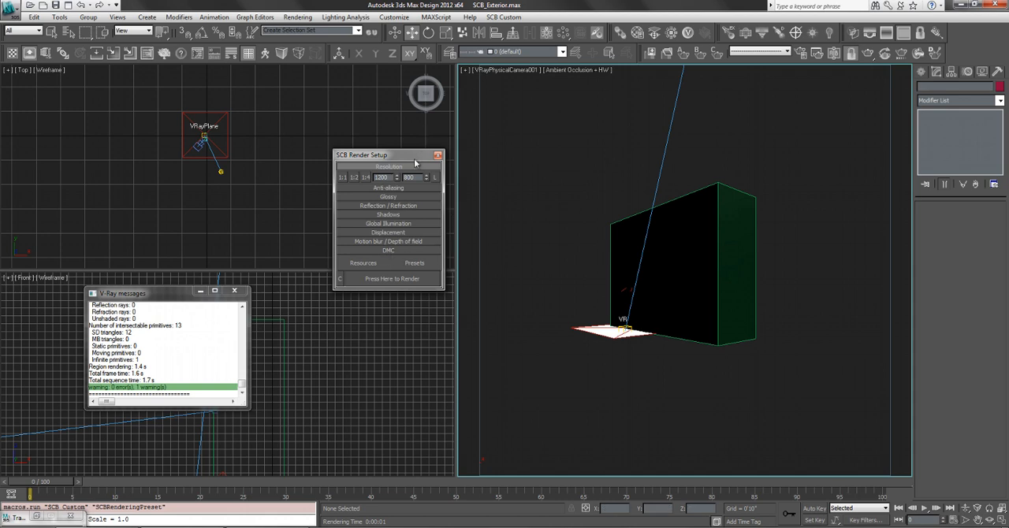
Move the SCB Render Setup dialog over the camera view and commit its 1200 × 800 resolution to the main render settings.
drag(415, 160, 664, 106)
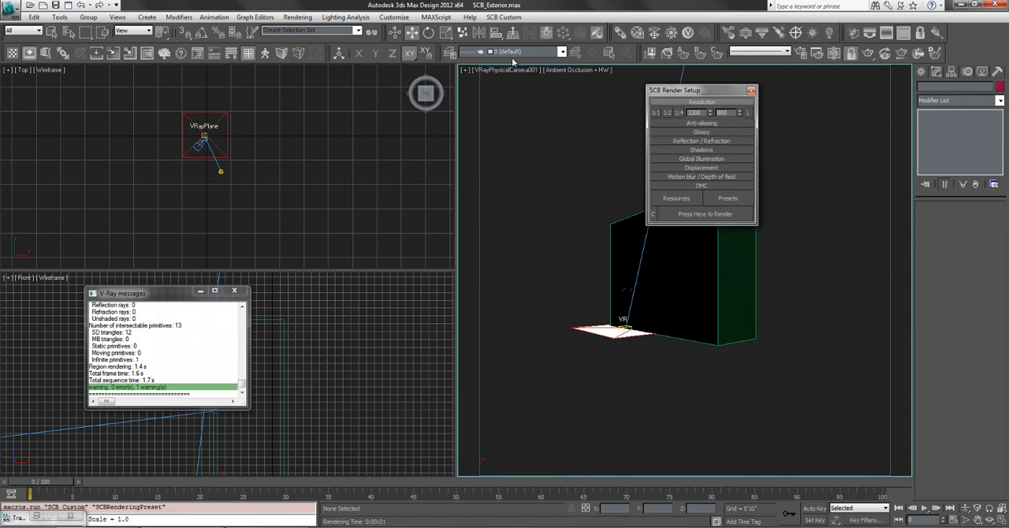
click(652, 217)
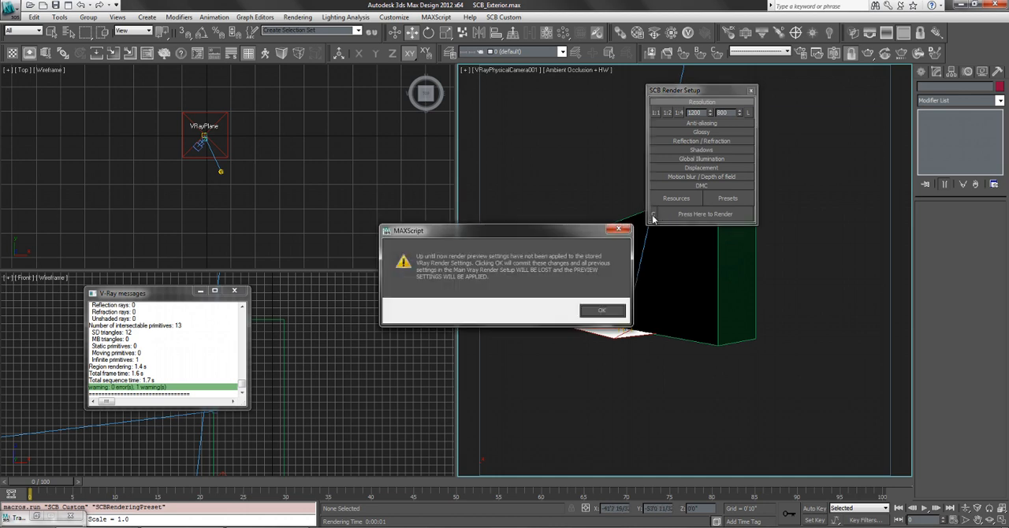
click(586, 312)
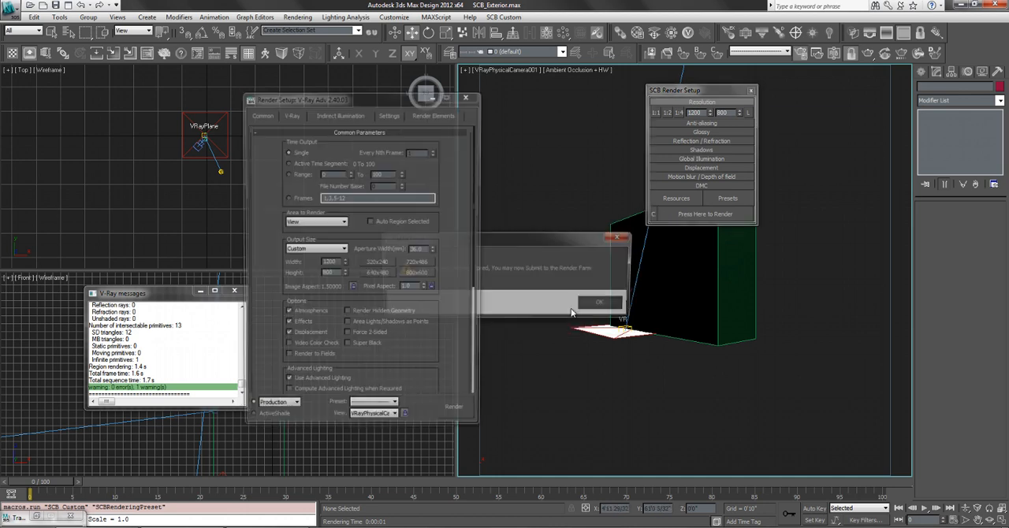
click(598, 304)
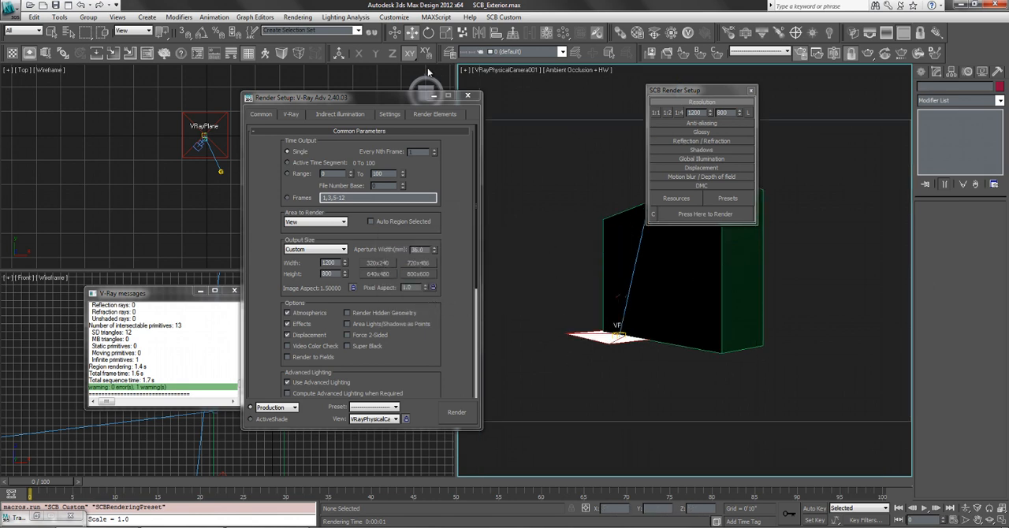
click(468, 95)
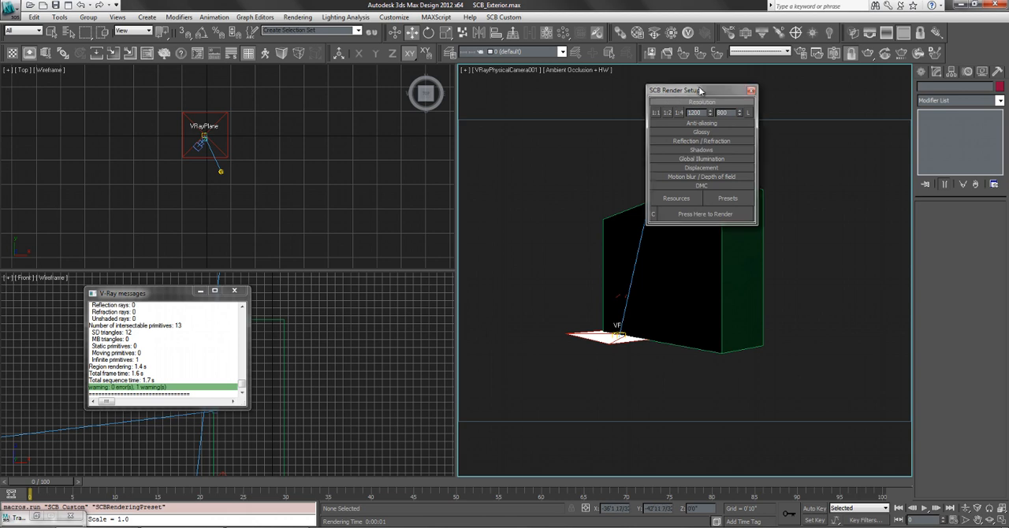
Move the SCB Render Setup dialog over the Top view and set its render height to 800.
drag(664, 95, 347, 108)
double_click(404, 125)
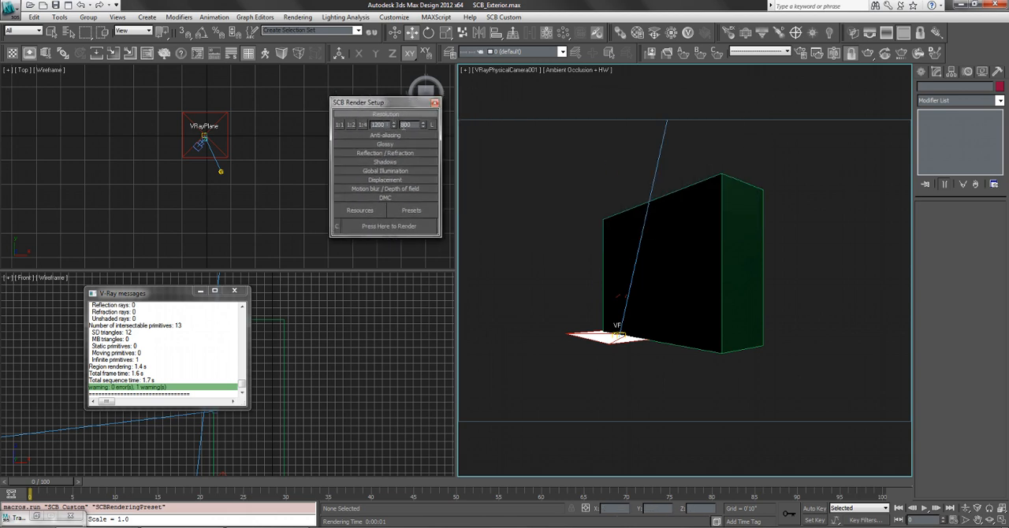
drag(415, 125, 397, 127)
text(300)
key(Return)
click(575, 167)
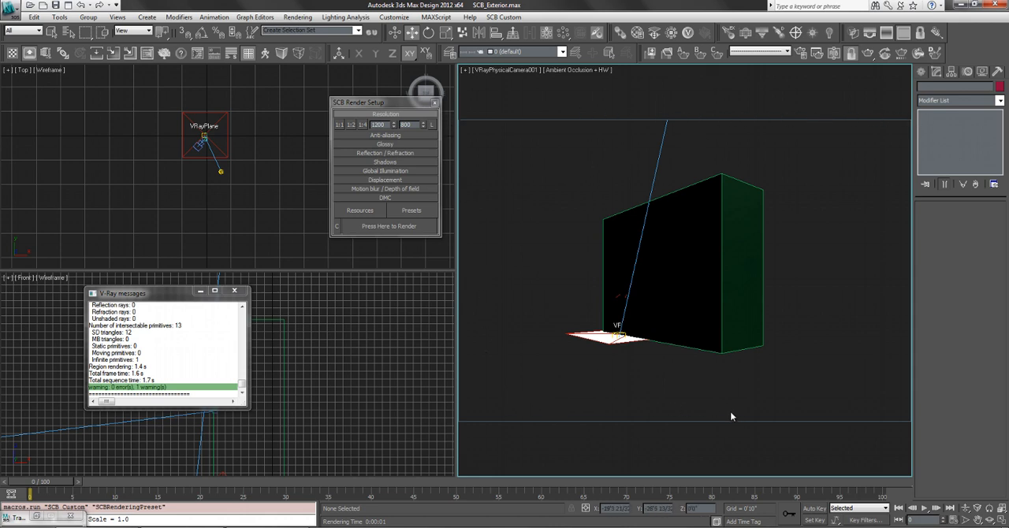
Toggle the camera view's safe frames off and on several times to compare the framing.
key(shift+f)
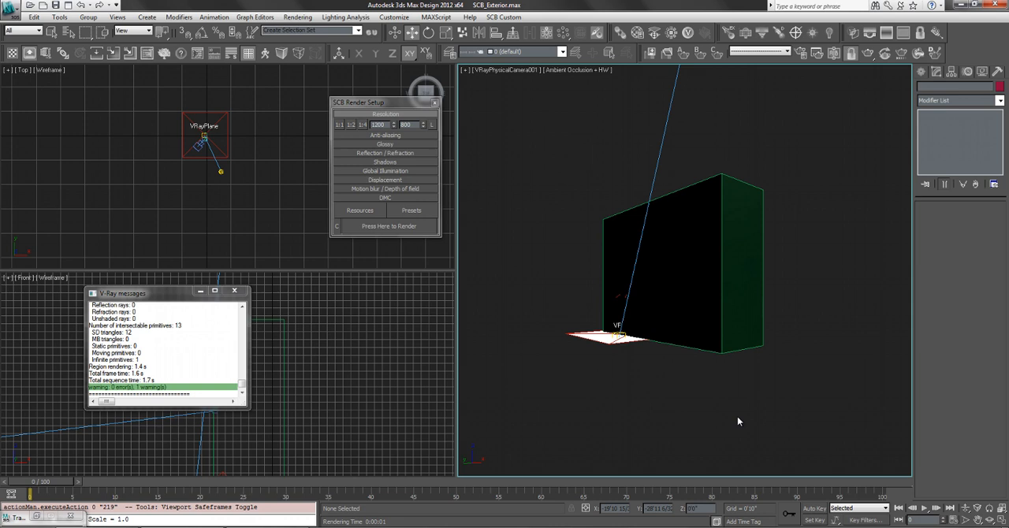
key(shift+f)
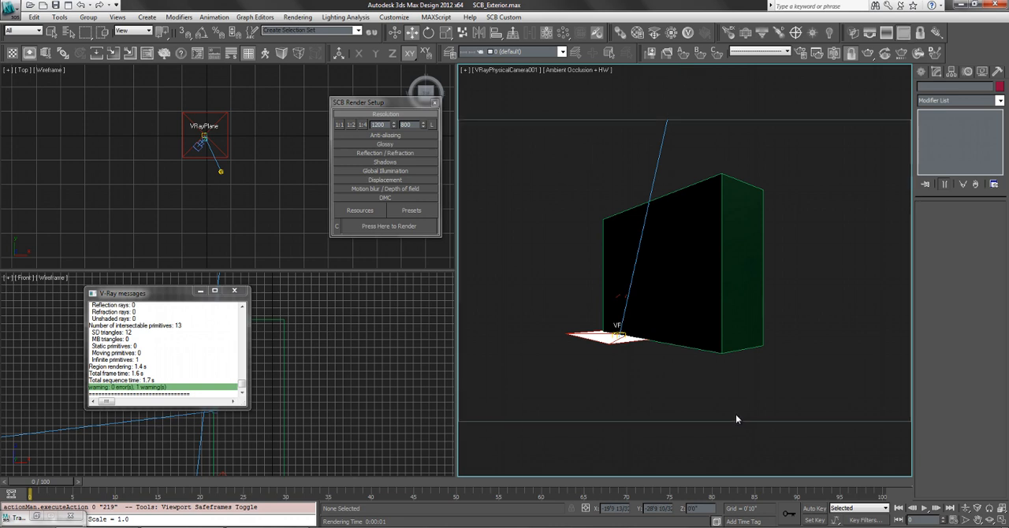
key(shift+f)
key(shift+f)
key(shift+f)
key(shift+f)
Open the main Render Setup window and arrange it side by side with the SCB Render Setup dialog.
click(801, 54)
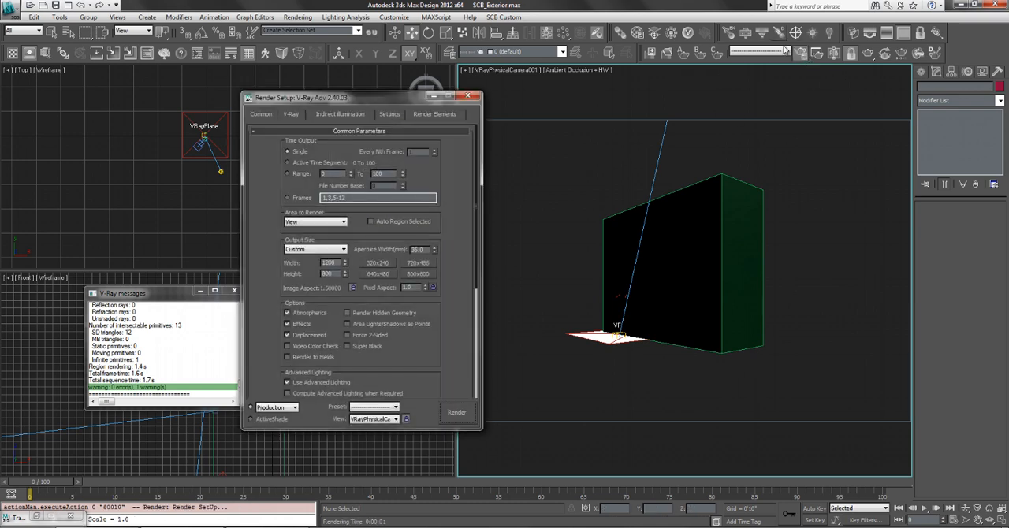
click(800, 52)
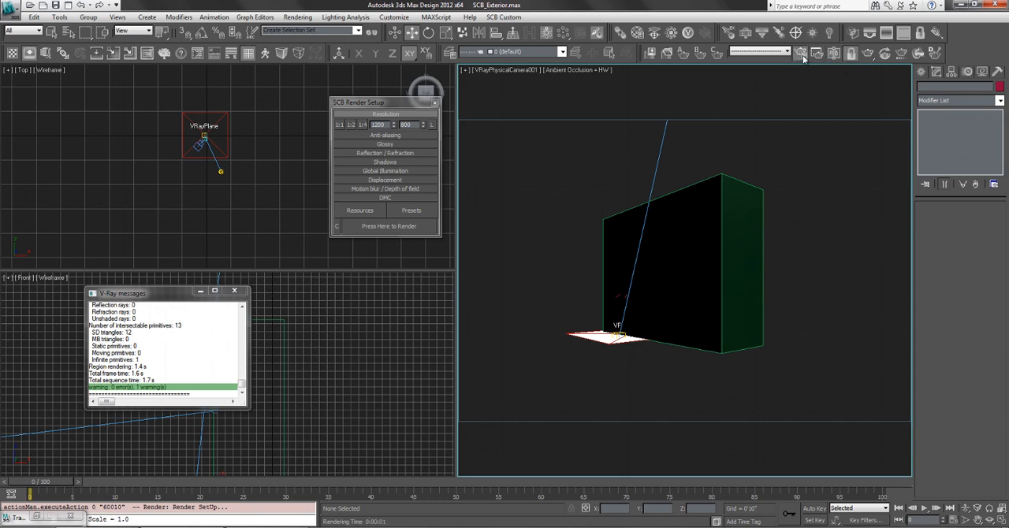
click(801, 55)
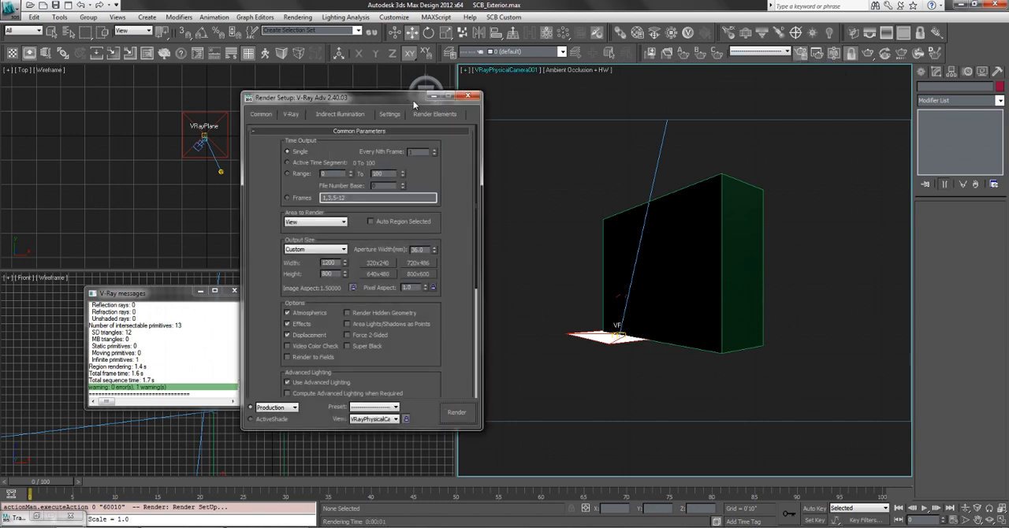
drag(413, 104, 296, 95)
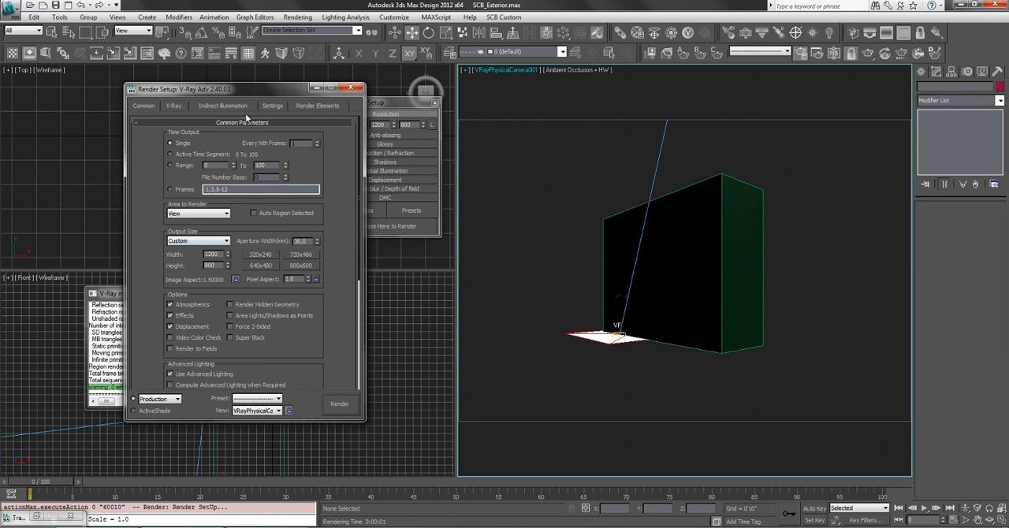
drag(386, 101, 498, 88)
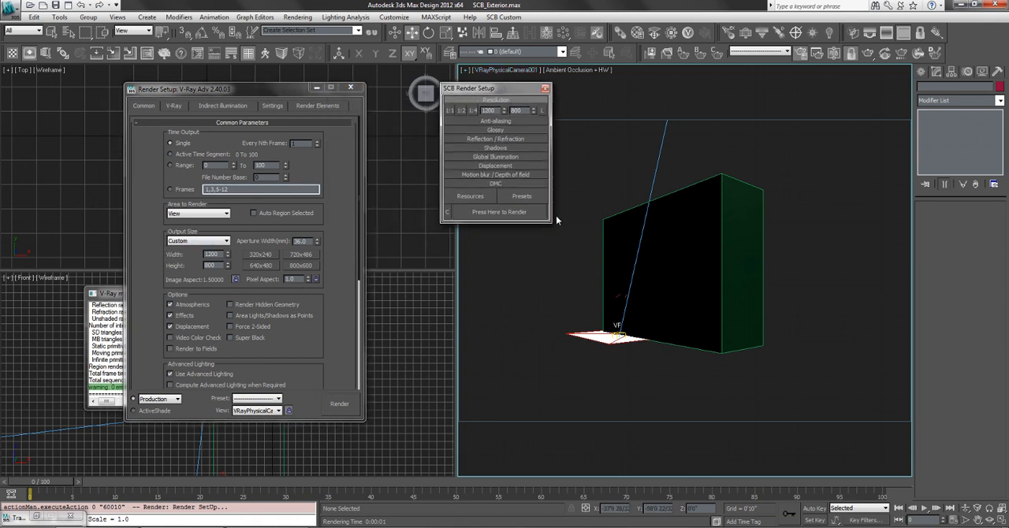
Review the V-Ray and indirect illumination settings, collapsing the About V-Ray section, and return to the common parameters.
click(175, 106)
click(236, 134)
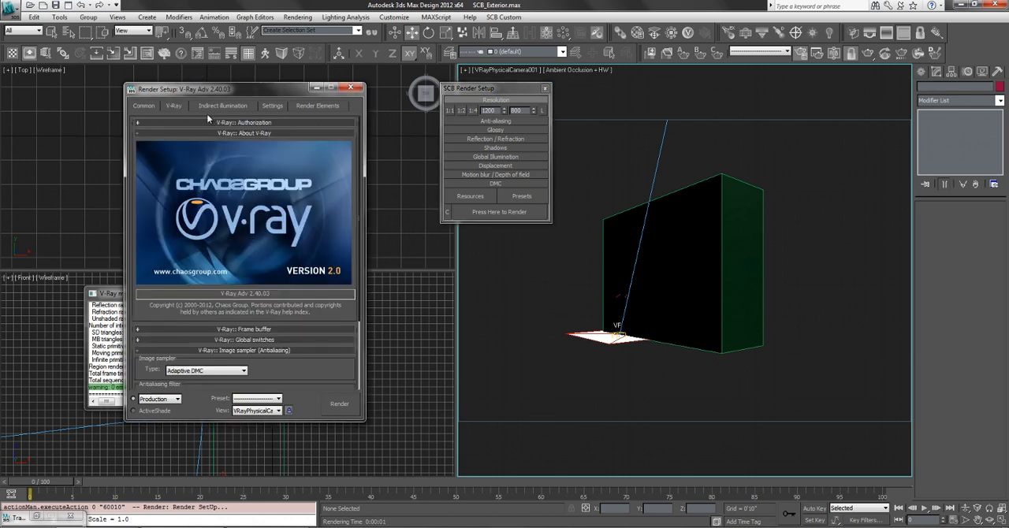
click(214, 134)
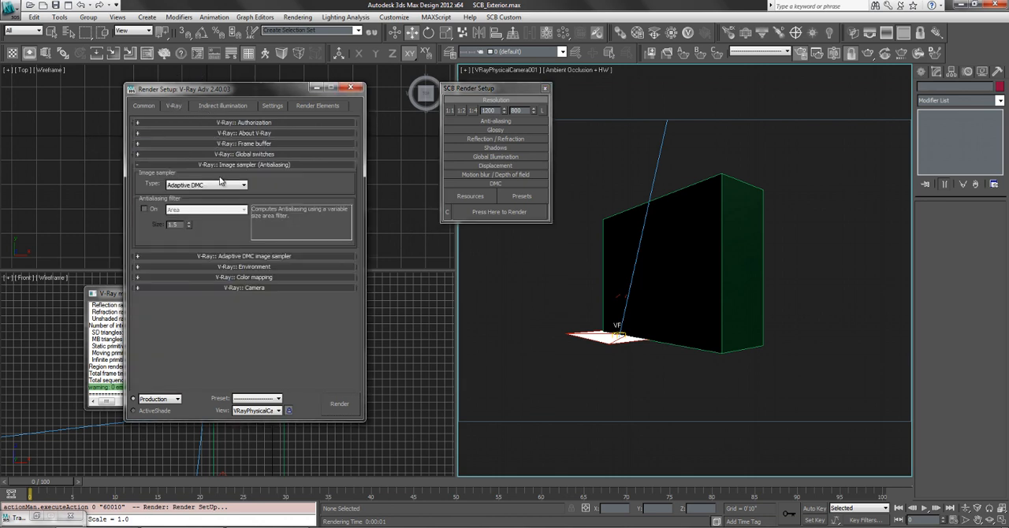
click(241, 106)
click(228, 255)
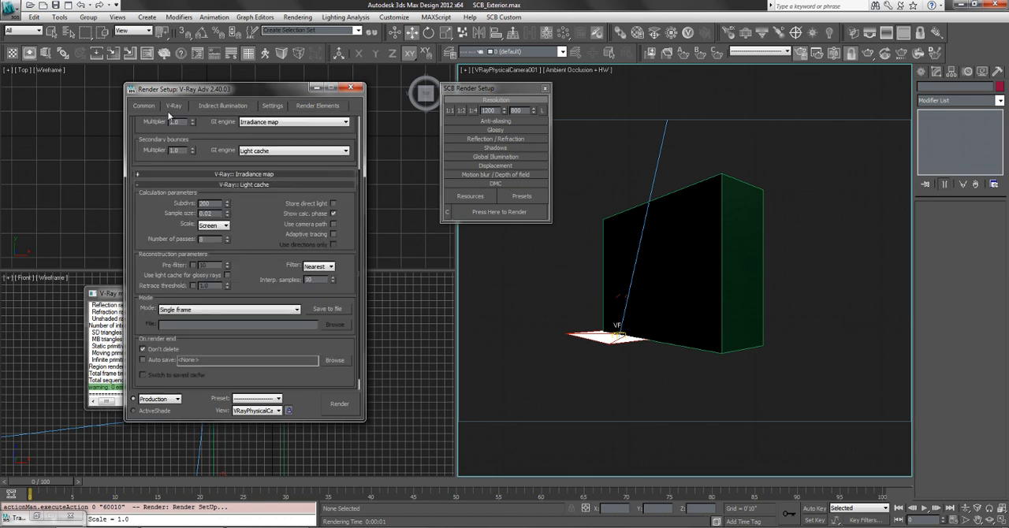
click(146, 107)
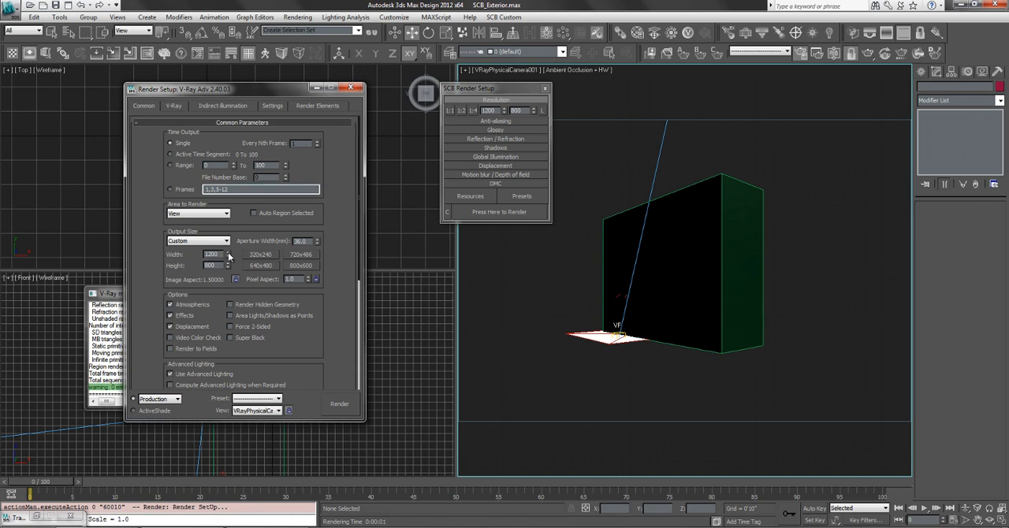
Scale the main output size to 1581 × 1054 and change its unlocked image aspect to 1.73.
drag(228, 256, 228, 241)
drag(227, 509, 189, 370)
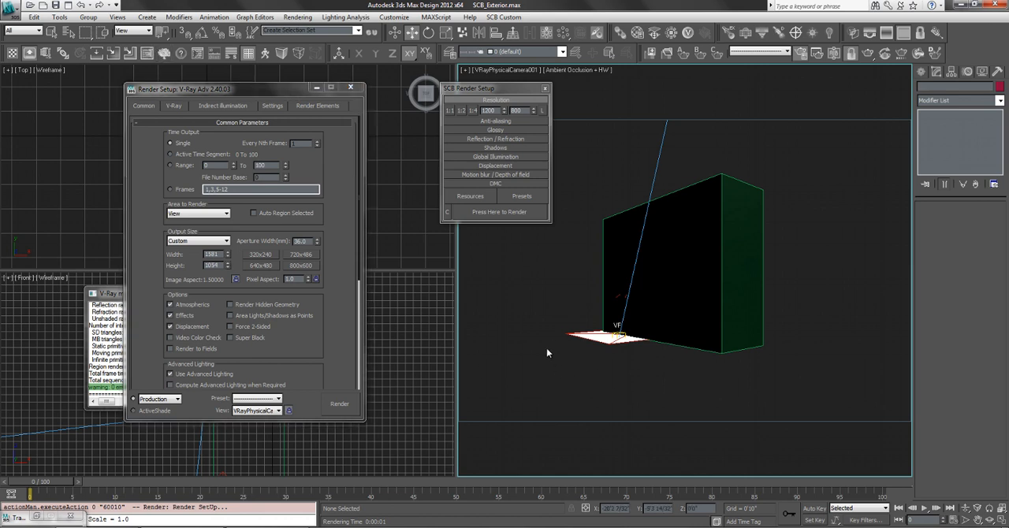
click(237, 280)
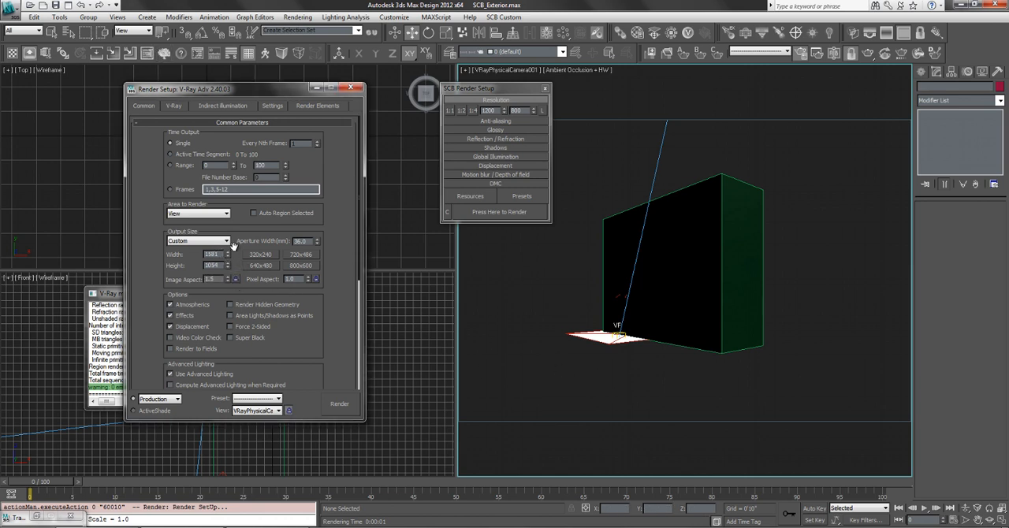
drag(228, 281, 0, 106)
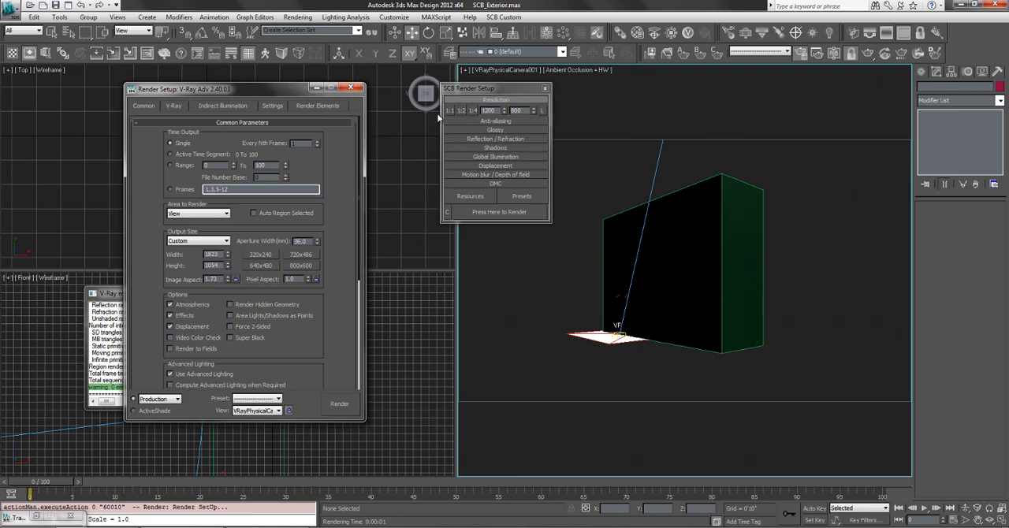